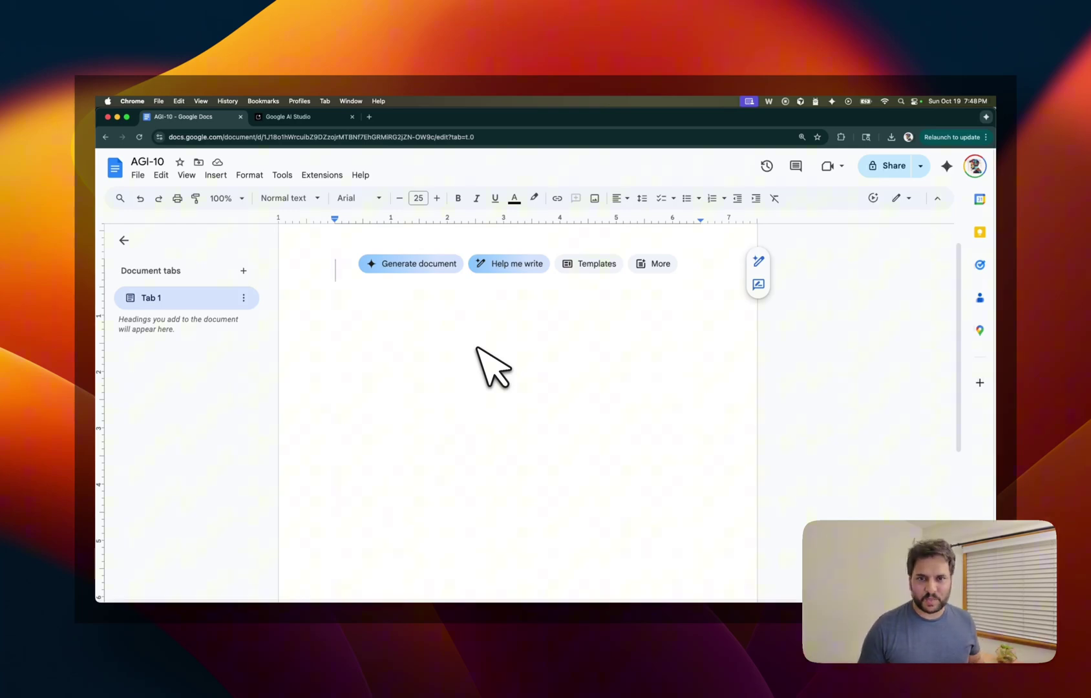
- Dictate the opening paragraph: on-device macOS transcription is fast, private, and has replaced typing
{"action": "key", "text": "fn"}
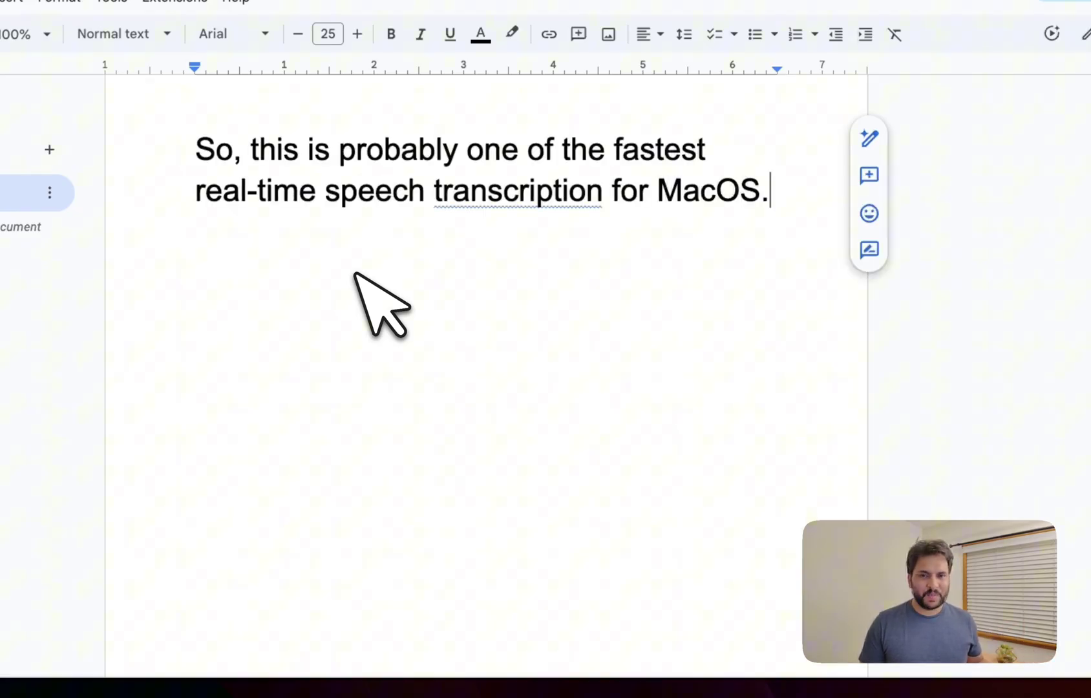
{"action": "key", "text": "F5"}
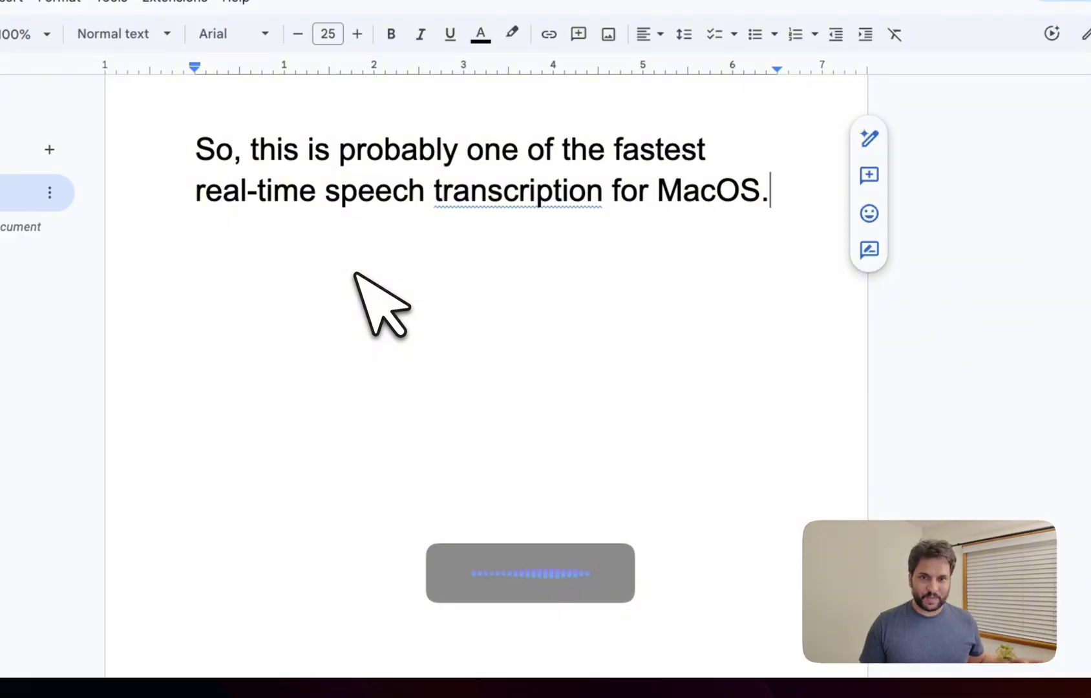
{"action": "key", "text": "F5"}
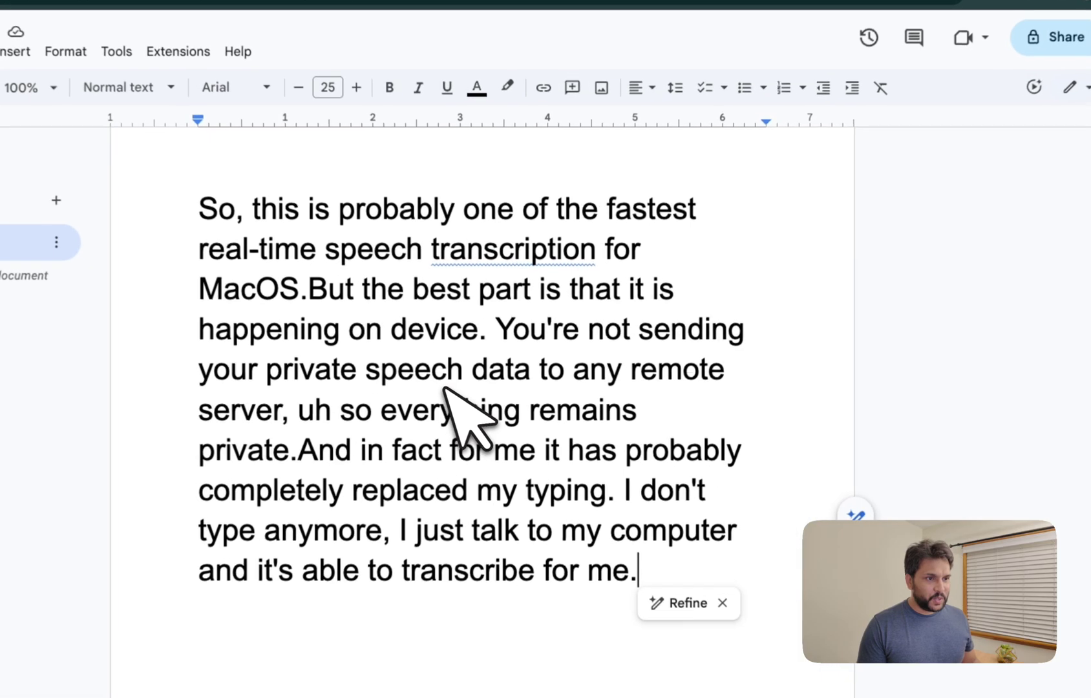
{"action": "scroll", "coordinate": [477, 401], "scroll_direction": "down", "scroll_amount": 5}
{"action": "scroll", "coordinate": [545, 410], "scroll_direction": "down", "scroll_amount": 3}
{"action": "scroll", "coordinate": [564, 435], "scroll_direction": "down", "scroll_amount": 1}
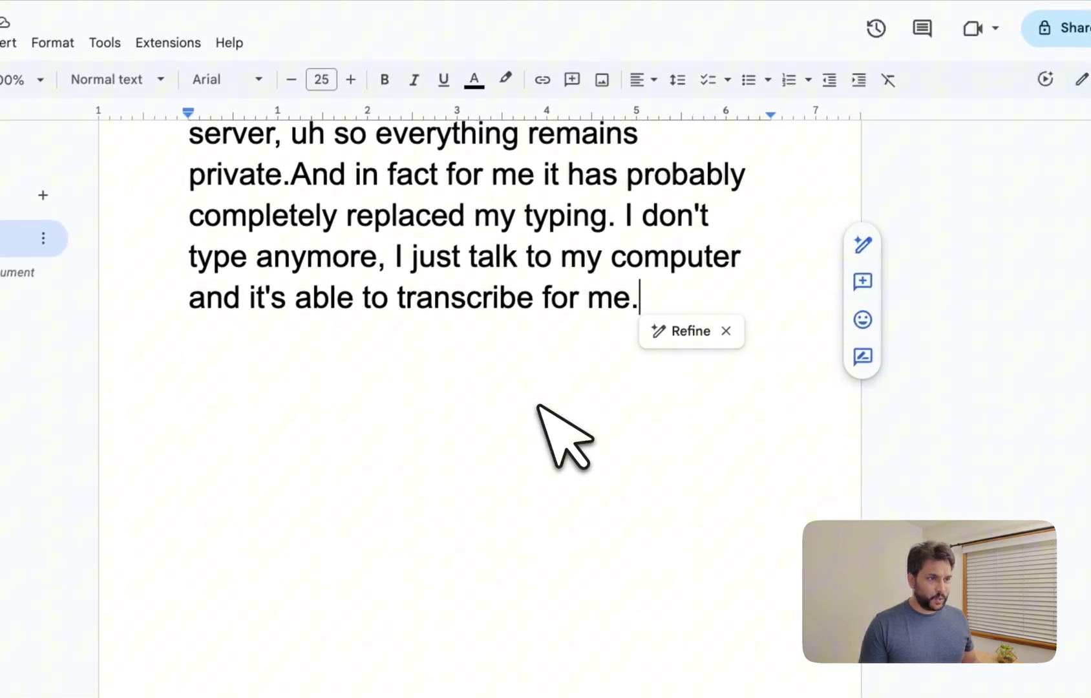
- Add an empty line after the end of the dictated paragraph
{"action": "key", "text": "Return"}
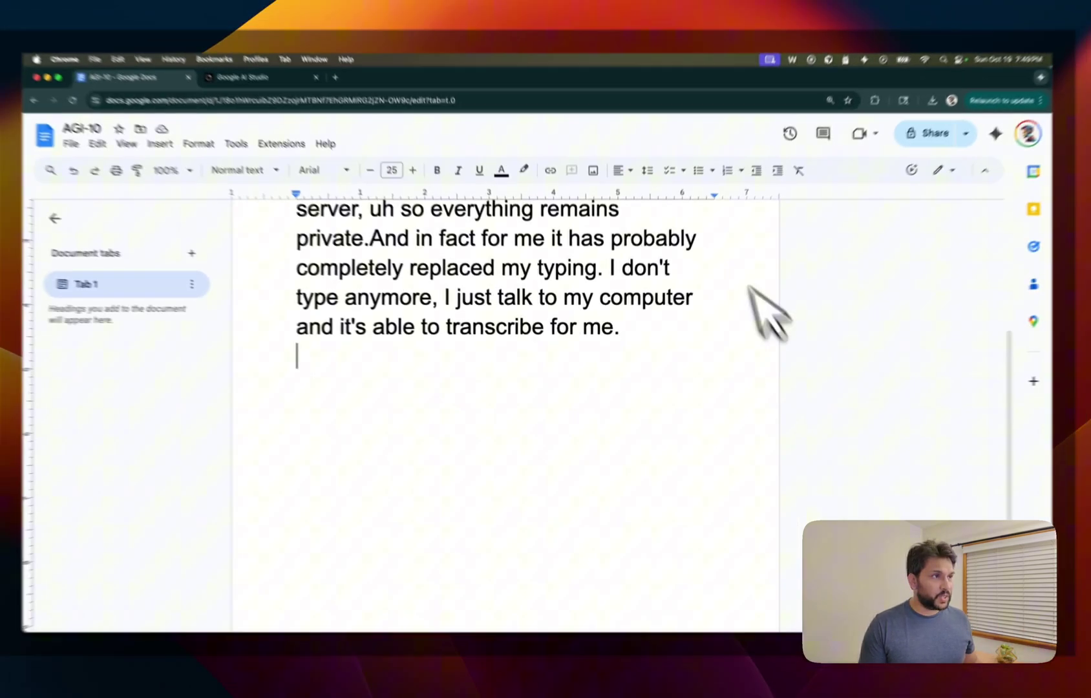
- Enable Enhance Mode from the W menu-bar app and add a blank document line
{"action": "left_click", "coordinate": [770, 101]}
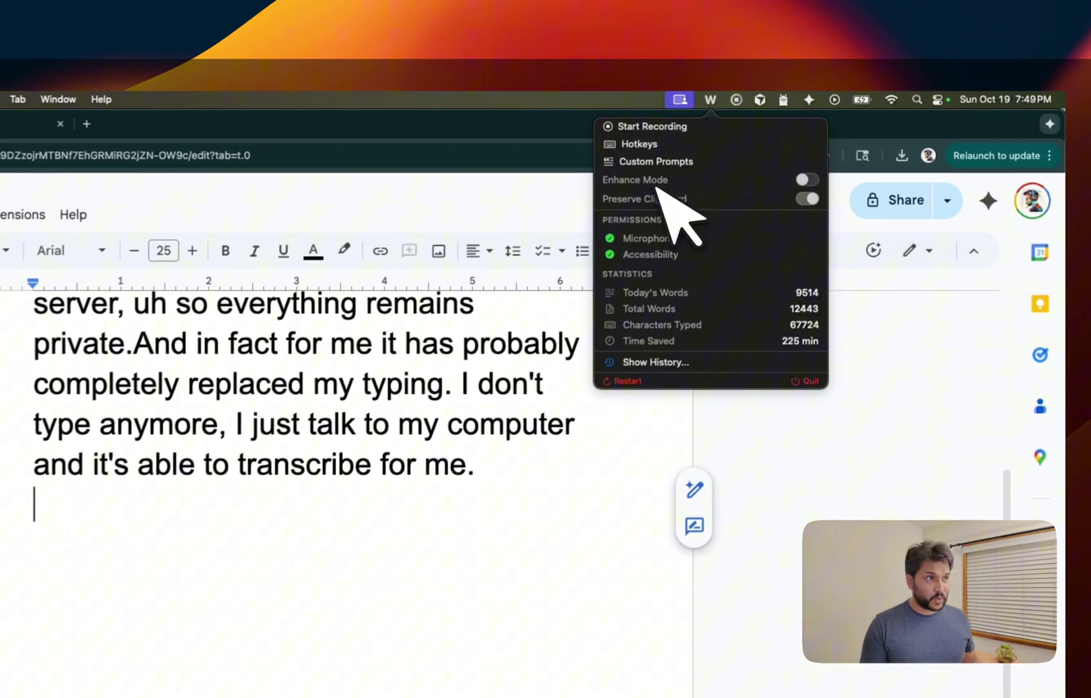
{"action": "left_click", "coordinate": [805, 181]}
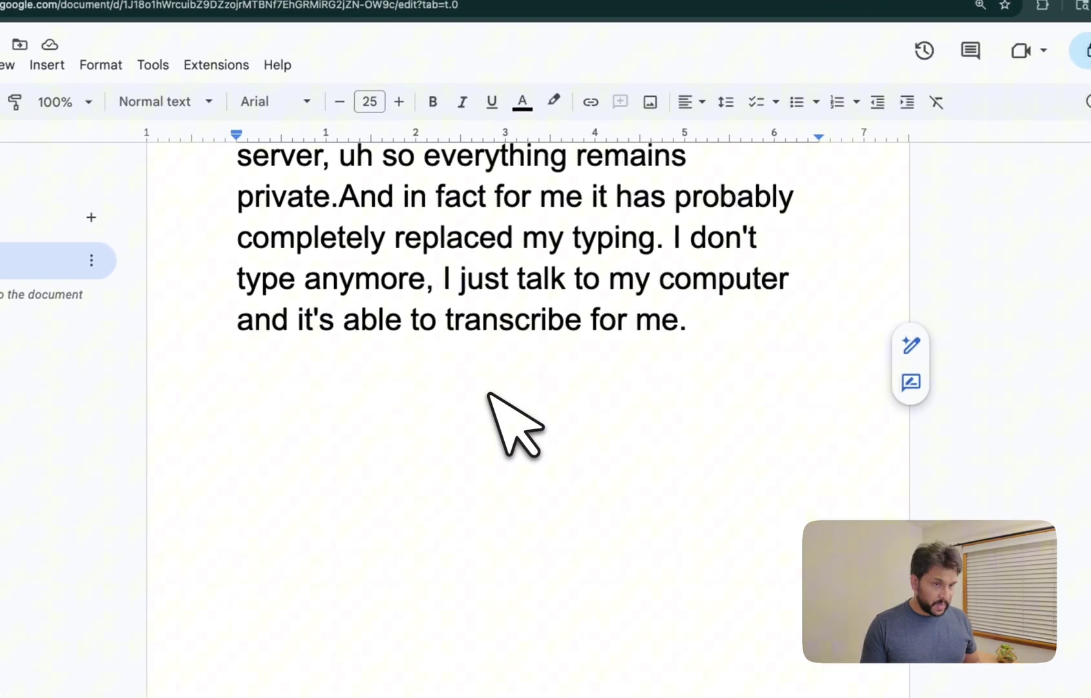
{"action": "key", "text": "Return"}
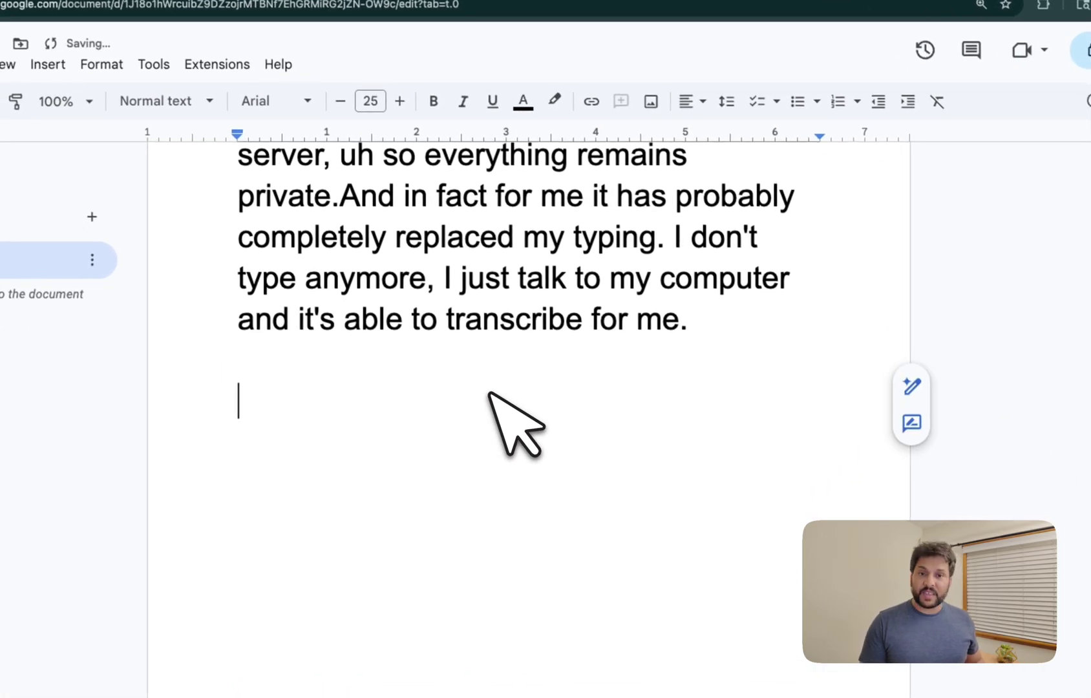
- Dictate the second paragraph about an LLM correcting grammar and enhancing transcriptions
{"action": "key", "text": "alt+space"}
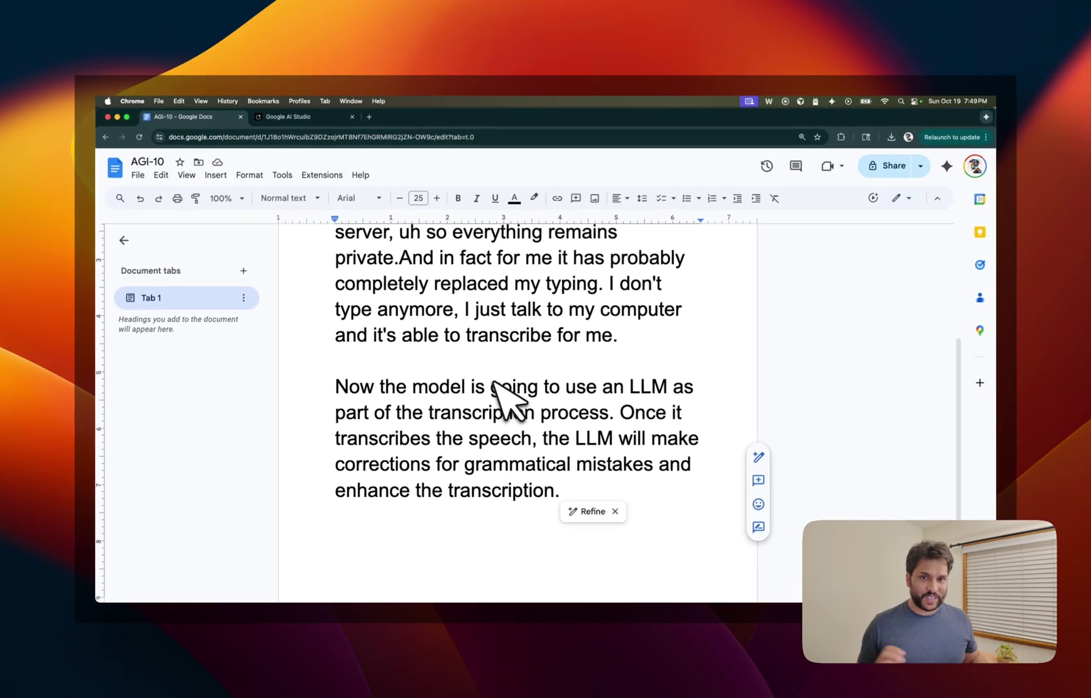
- Open Custom Prompts and view Code Review, Meeting Notes, Email Draft, Creative Writing, and Quick Note
{"action": "left_click", "coordinate": [749, 100]}
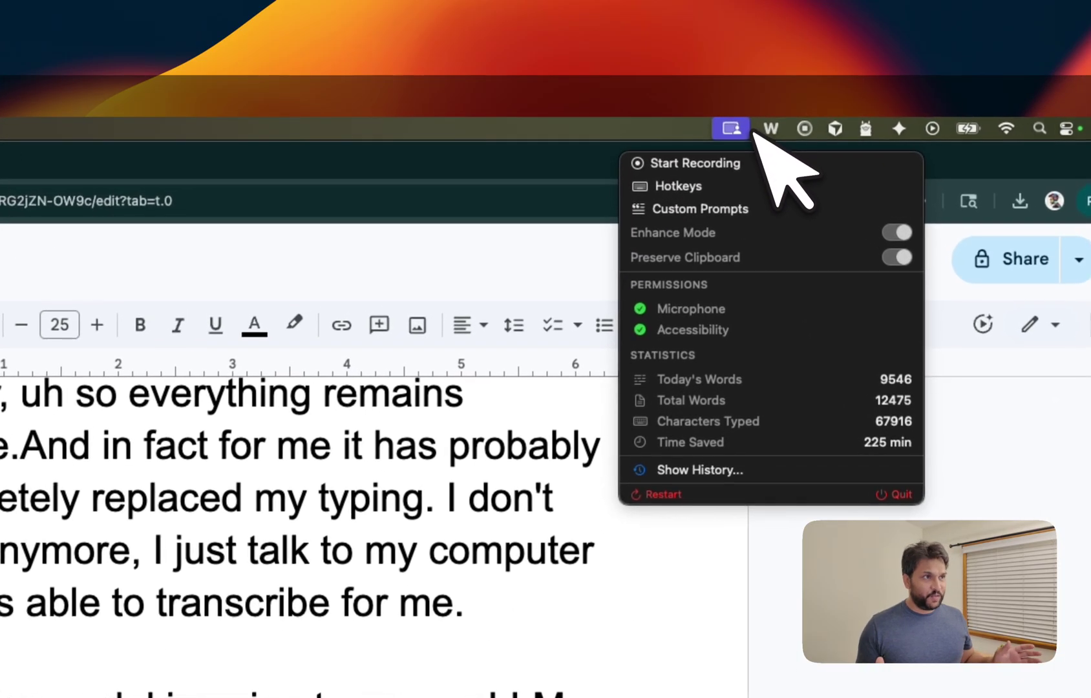
{"action": "left_click", "coordinate": [696, 210]}
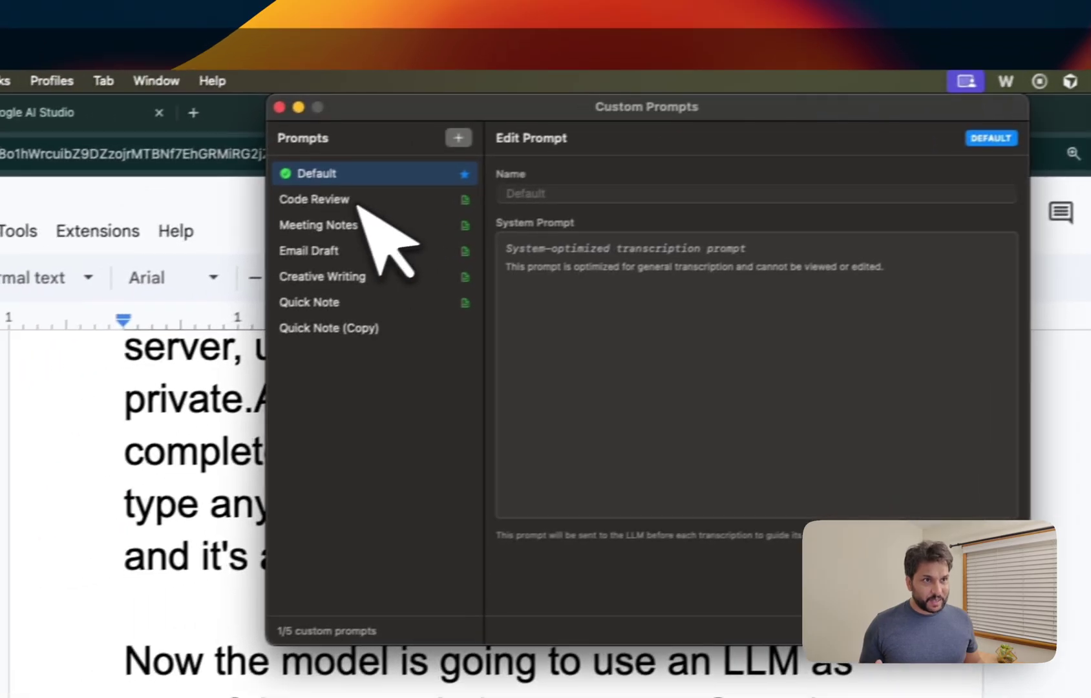
{"action": "left_click", "coordinate": [358, 198]}
{"action": "left_click", "coordinate": [365, 223]}
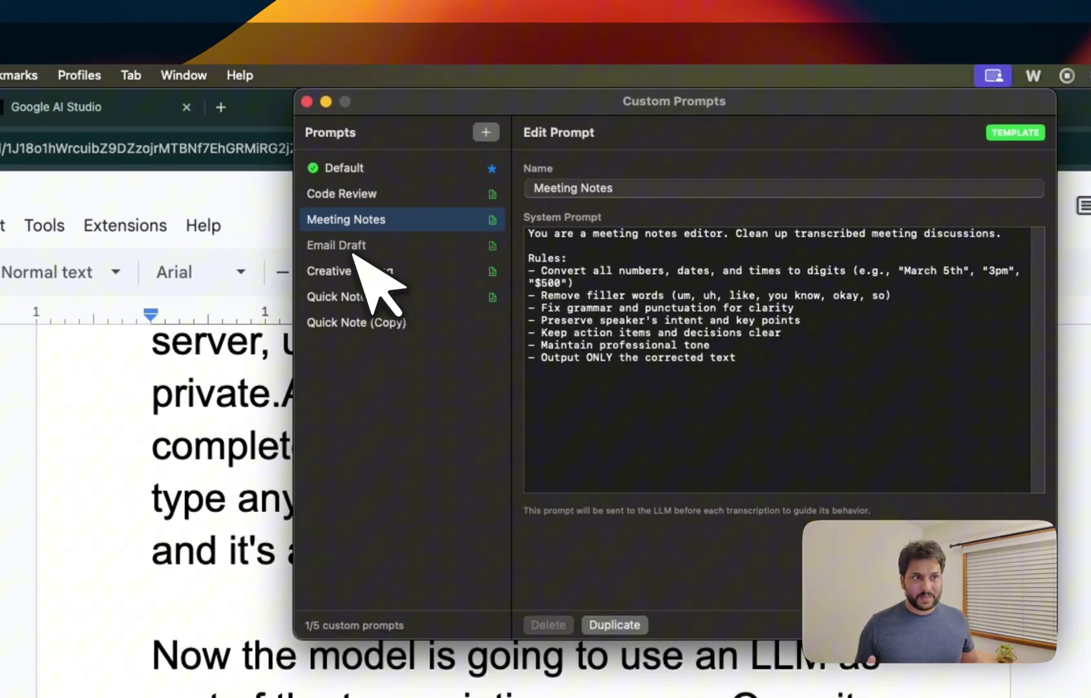
{"action": "left_click", "coordinate": [350, 247]}
{"action": "left_click", "coordinate": [352, 273]}
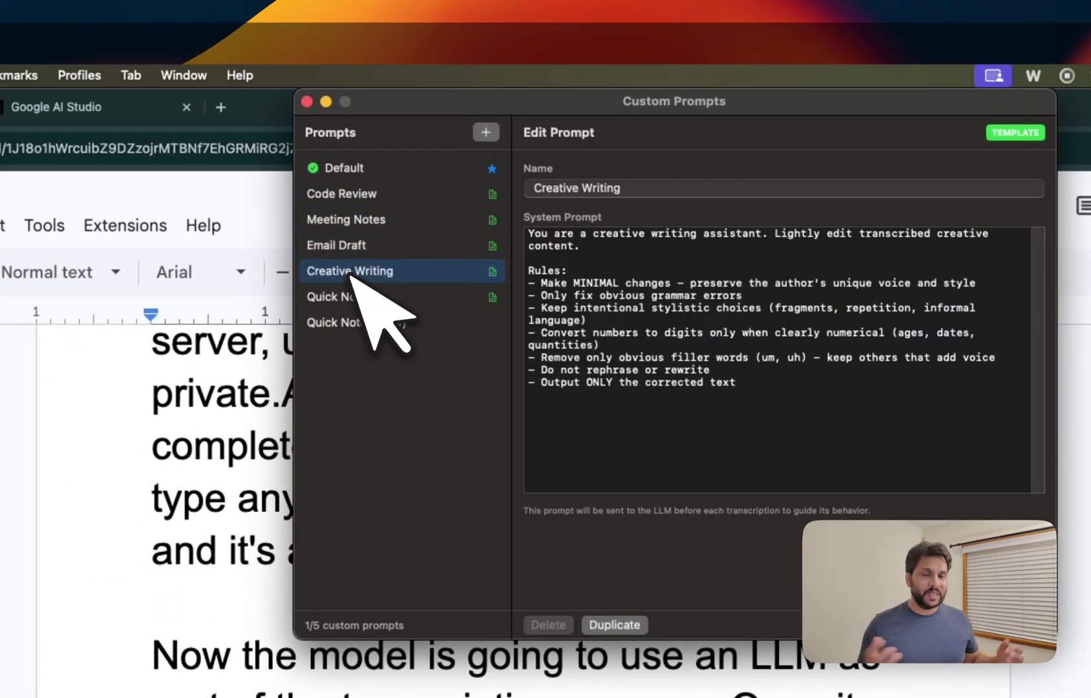
{"action": "left_click", "coordinate": [345, 298]}
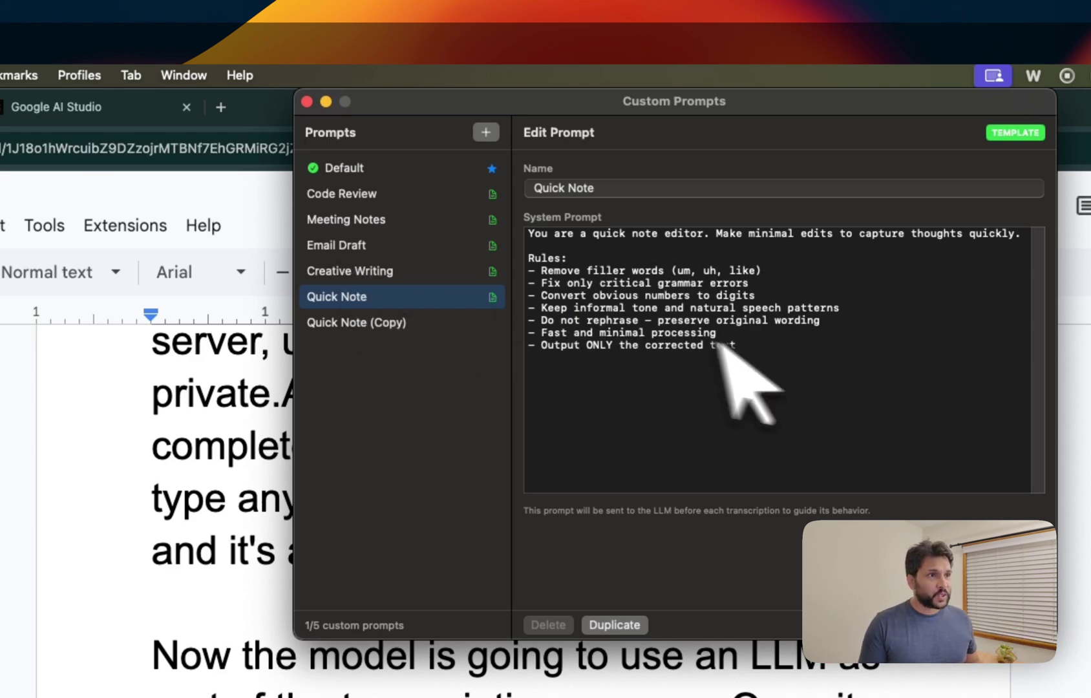
- Check the end of the Quick Note rules and Code Review again, then close Custom Prompts
{"action": "left_click", "coordinate": [766, 355]}
{"action": "type", "text": "."}
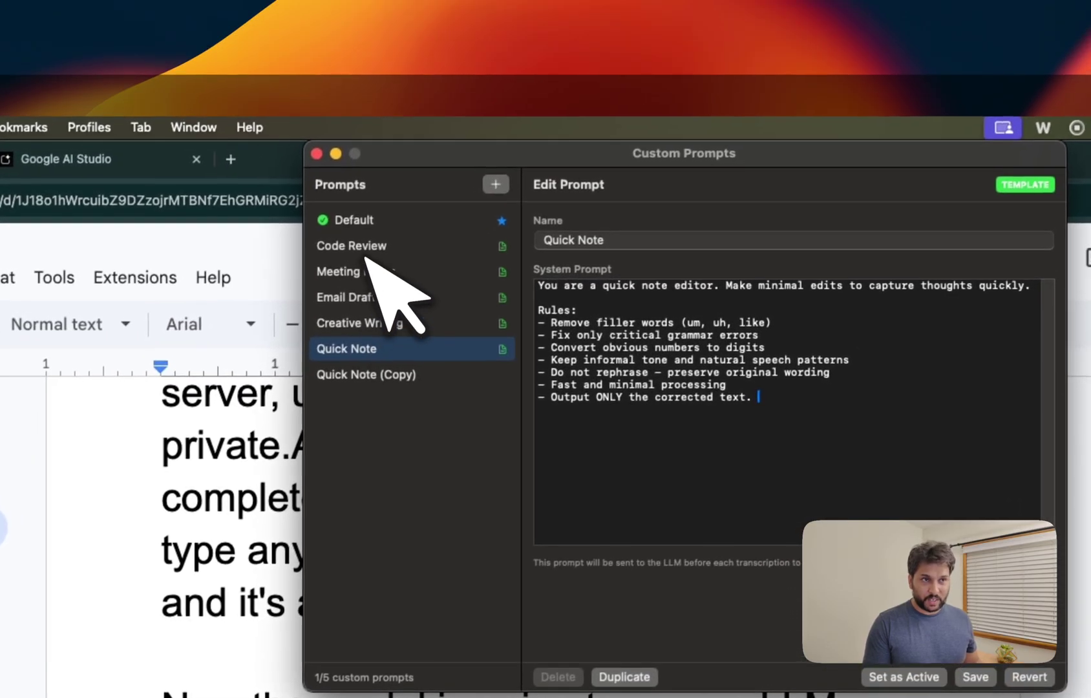
{"action": "left_click", "coordinate": [376, 246]}
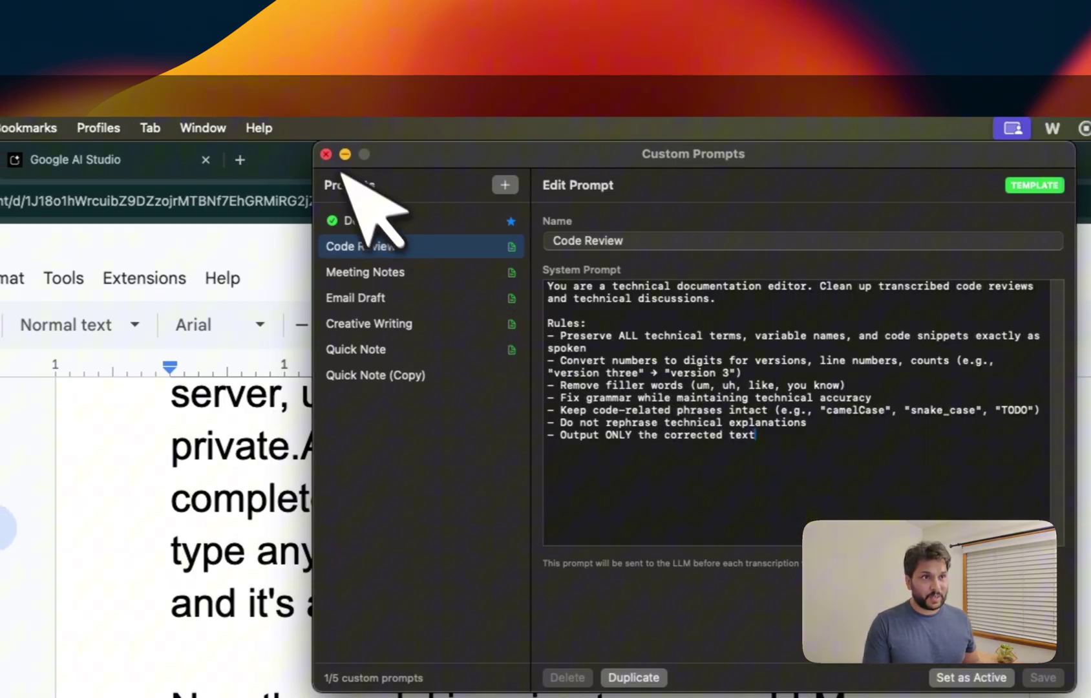
{"action": "left_click", "coordinate": [316, 153]}
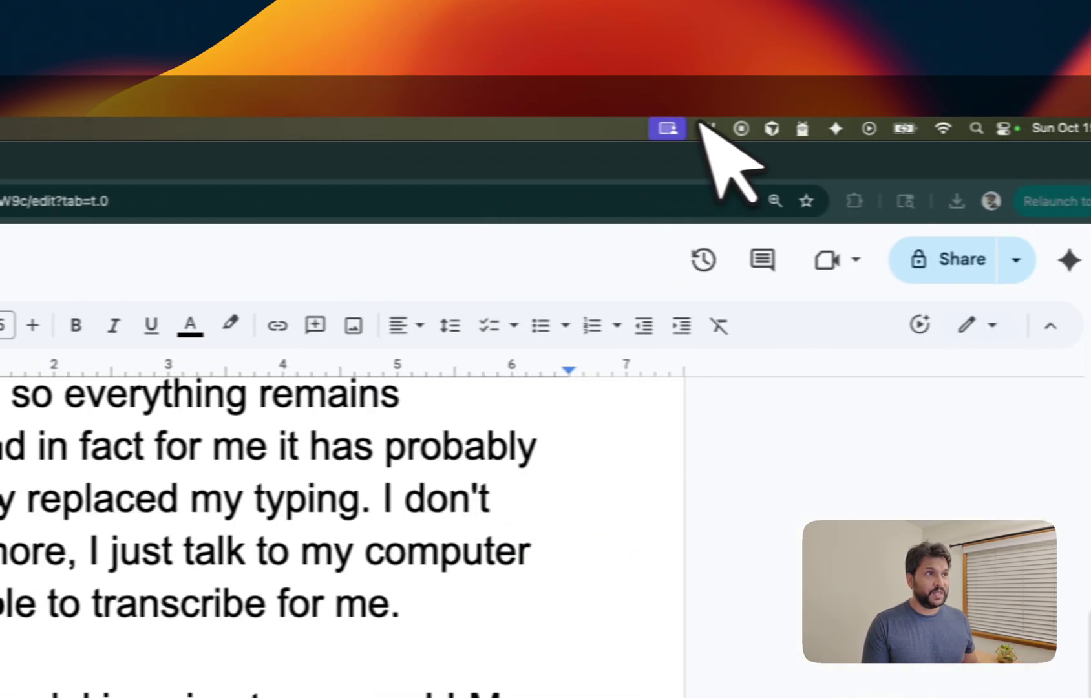
{"action": "left_click", "coordinate": [718, 134]}
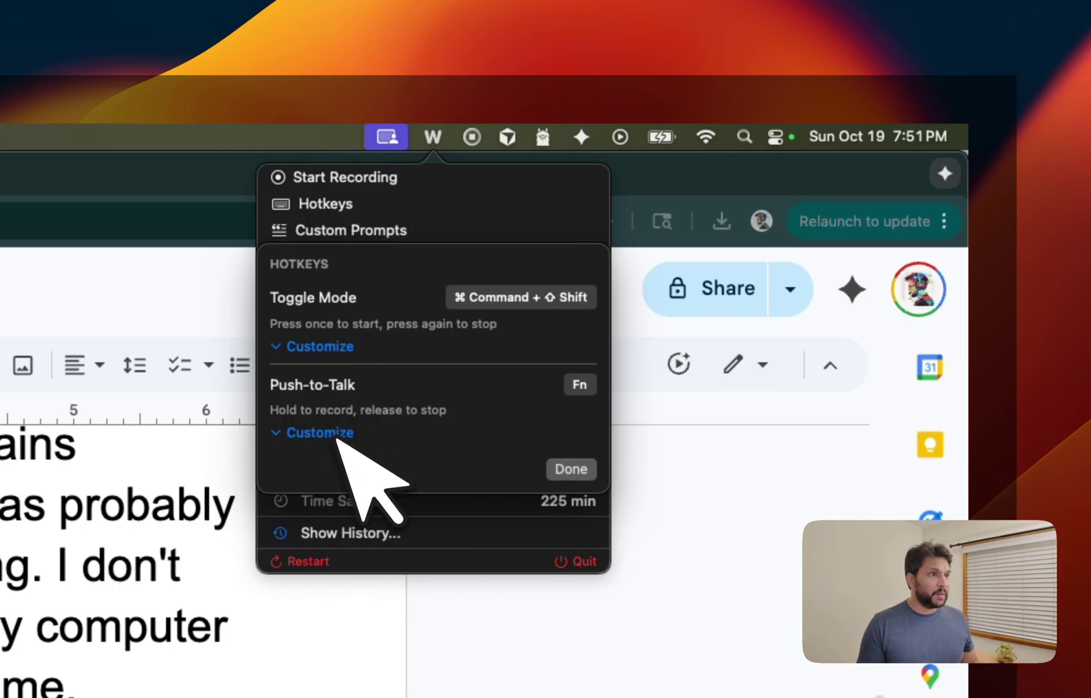
- Record and save Command as the new Push-to-Talk hotkey, replacing Fn
{"action": "left_click", "coordinate": [319, 432]}
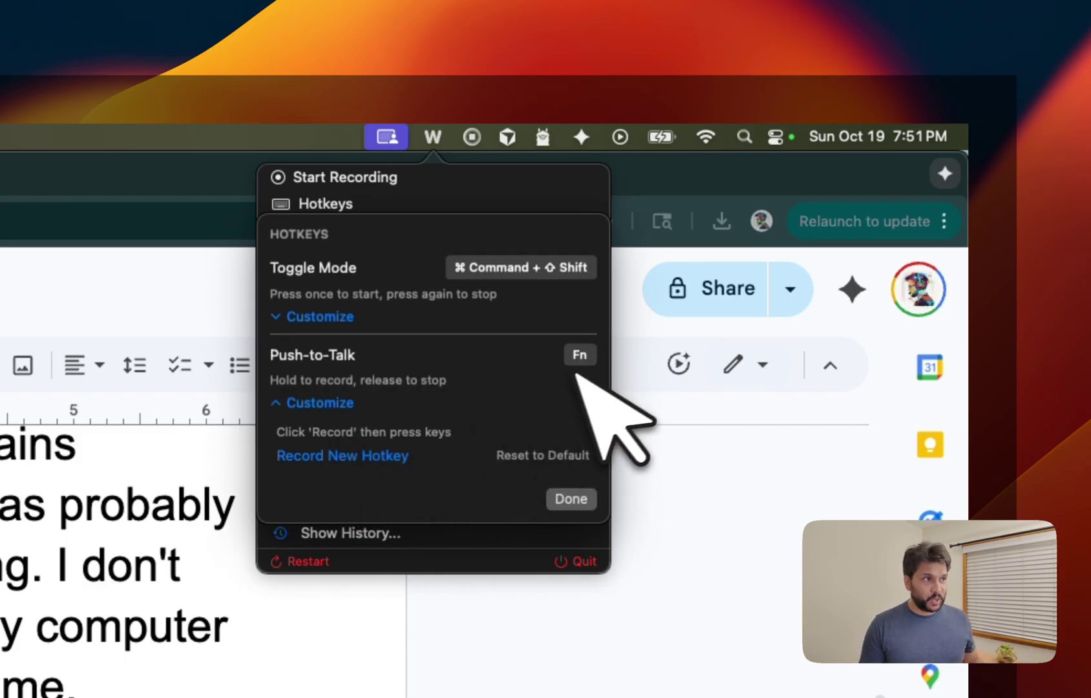
{"action": "left_click", "coordinate": [375, 456]}
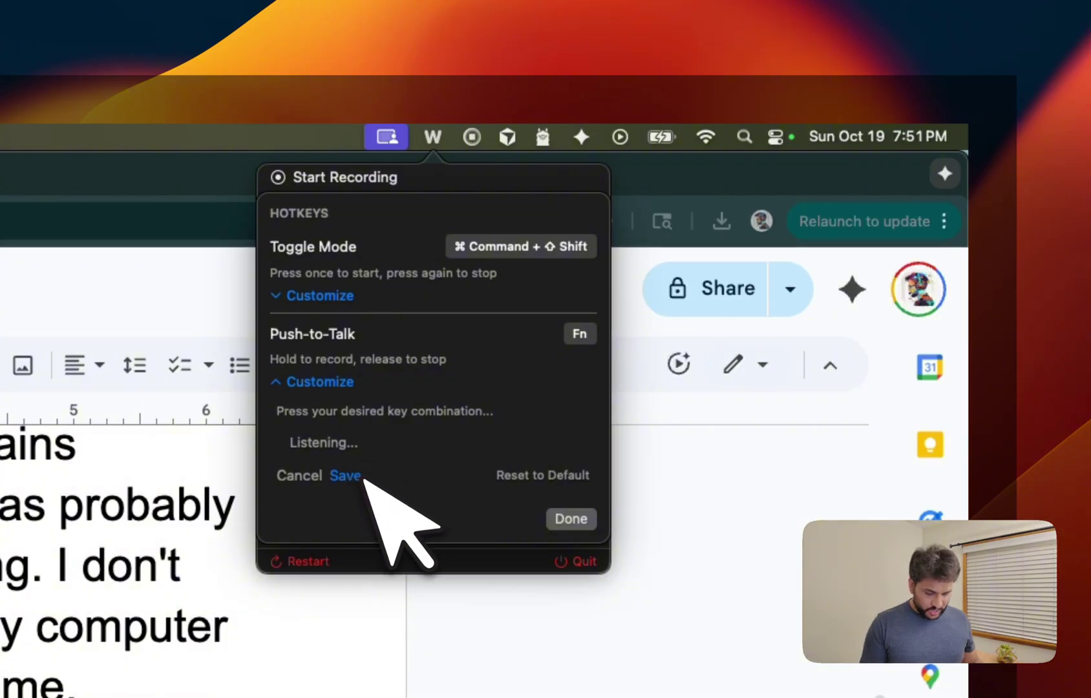
{"action": "key", "text": "super"}
{"action": "left_click", "coordinate": [348, 475]}
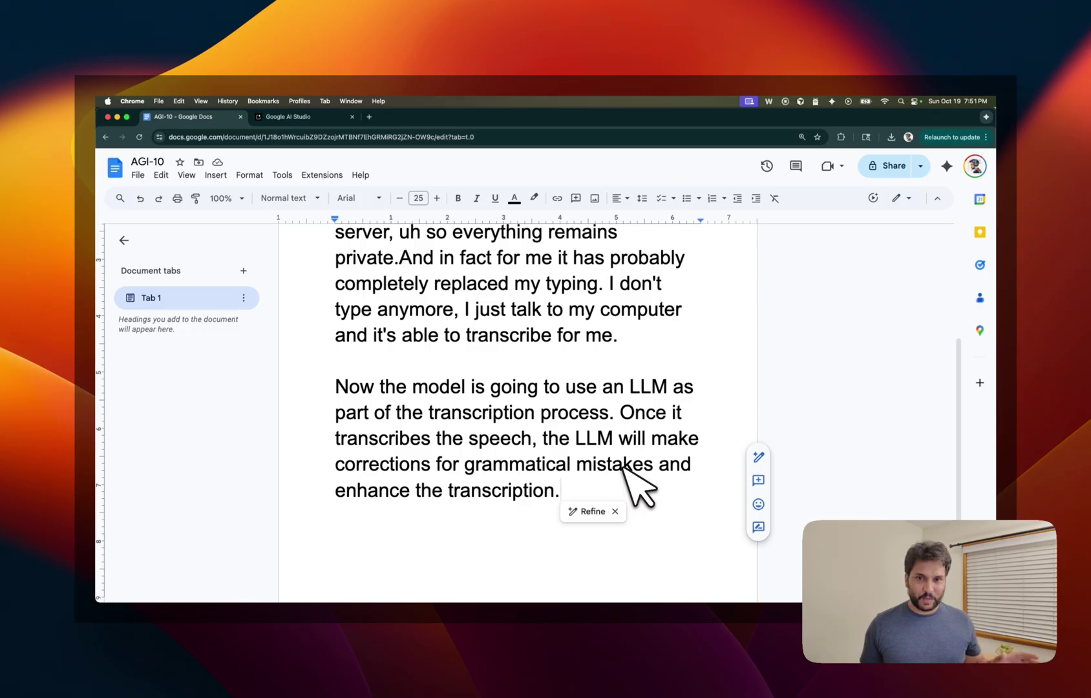
- Close the Hotkeys settings, then toggle Preserve Clipboard off, on, and finally off
{"action": "left_click", "coordinate": [772, 101]}
{"action": "left_click", "coordinate": [827, 254]}
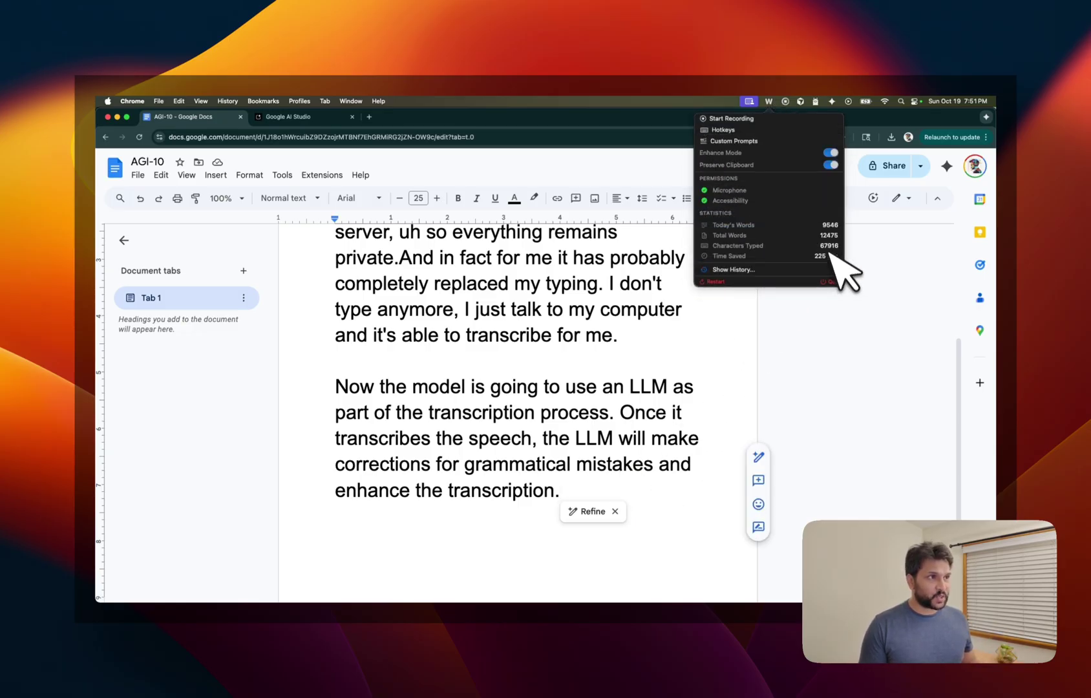
{"action": "left_click", "coordinate": [831, 164]}
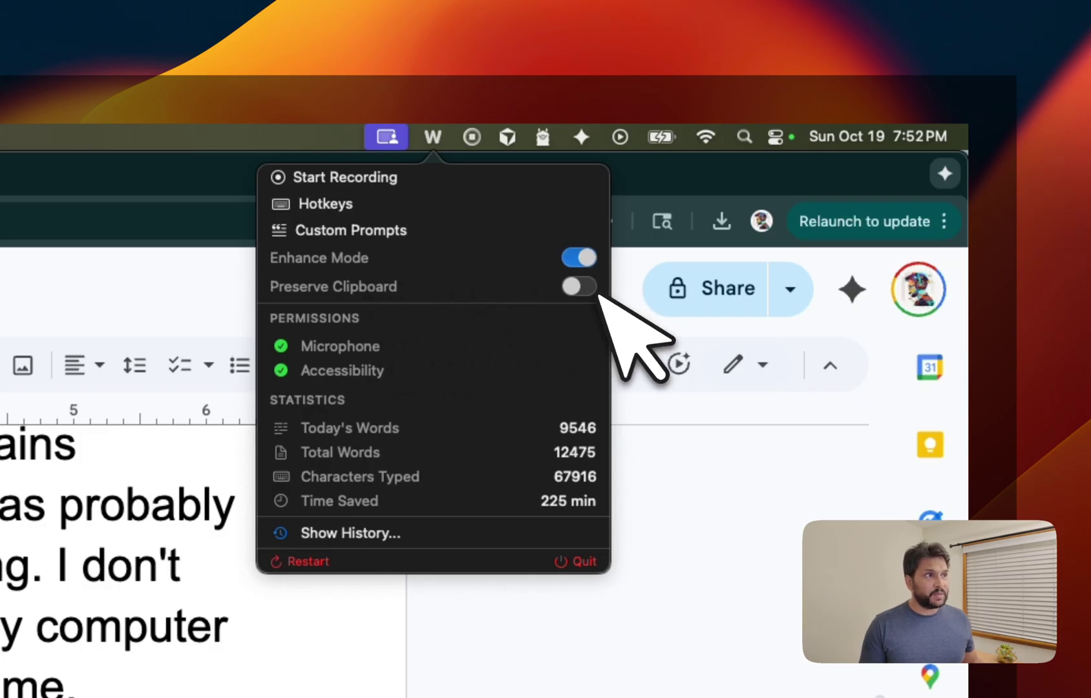
{"action": "left_click", "coordinate": [579, 287]}
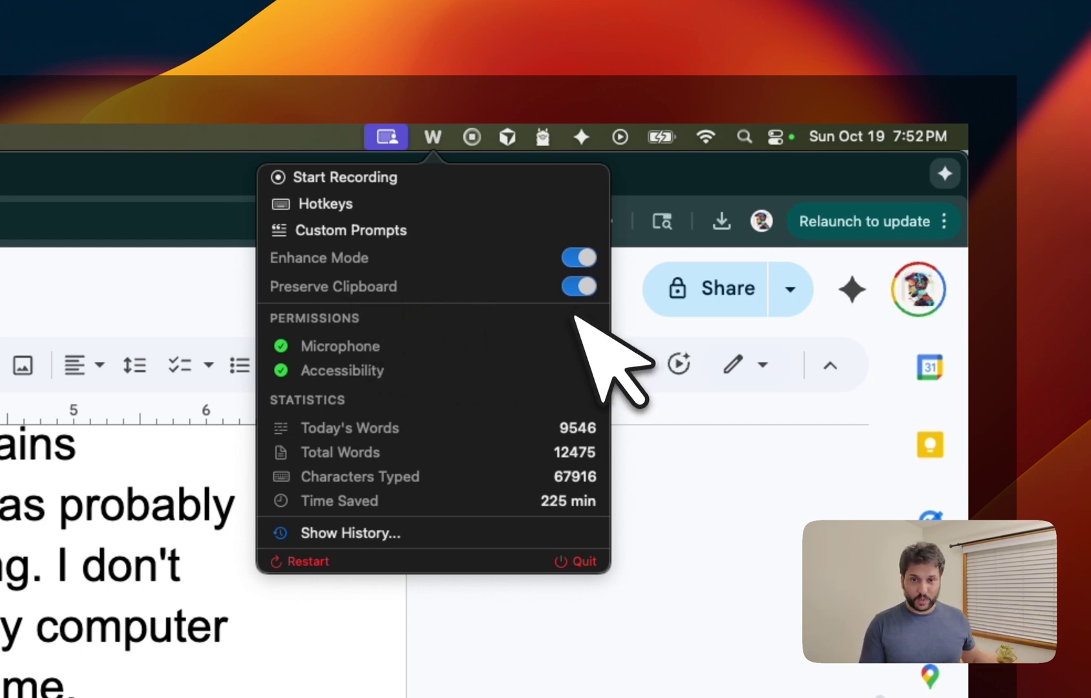
{"action": "left_click", "coordinate": [578, 288]}
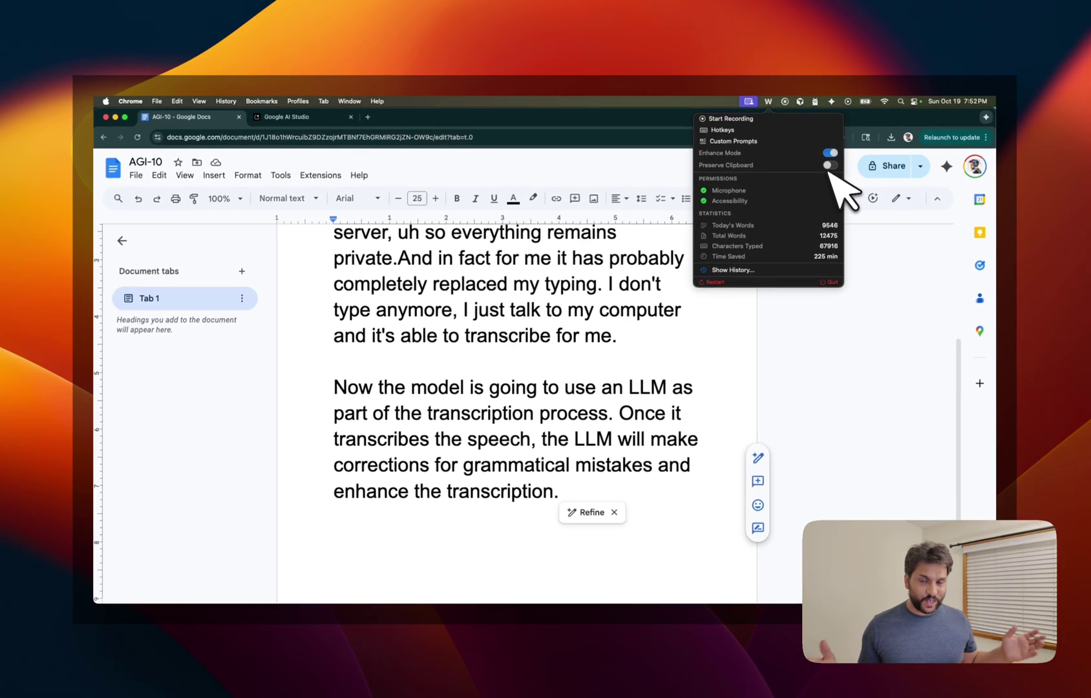
- Switch the Preserve Clipboard toggle in the W menu back on
{"action": "left_click", "coordinate": [832, 166]}
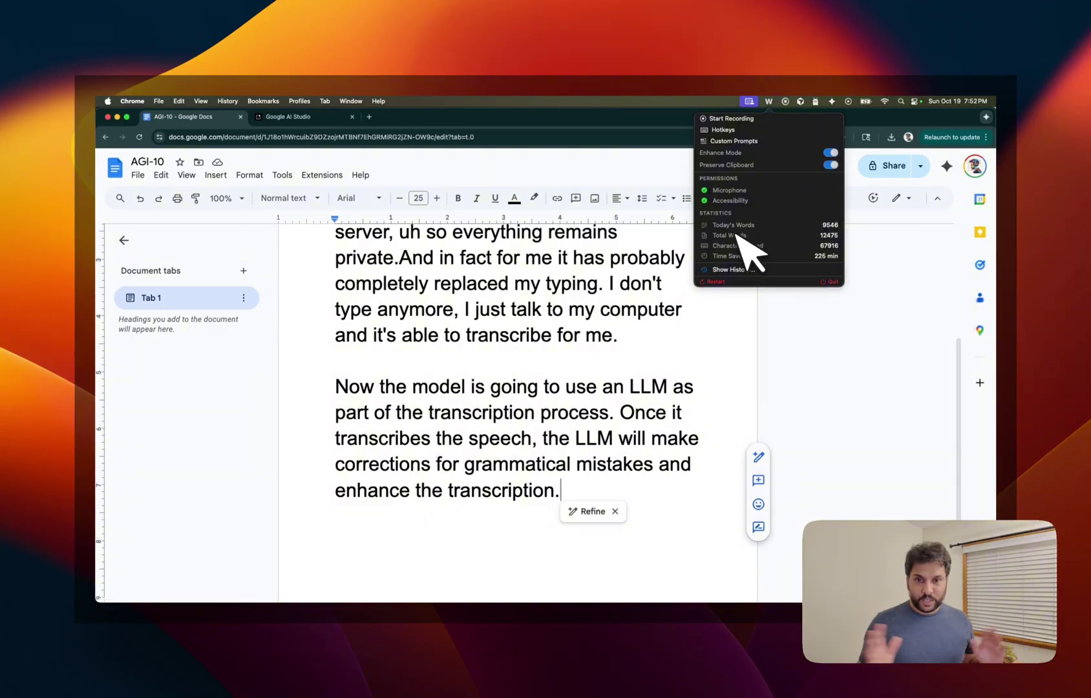